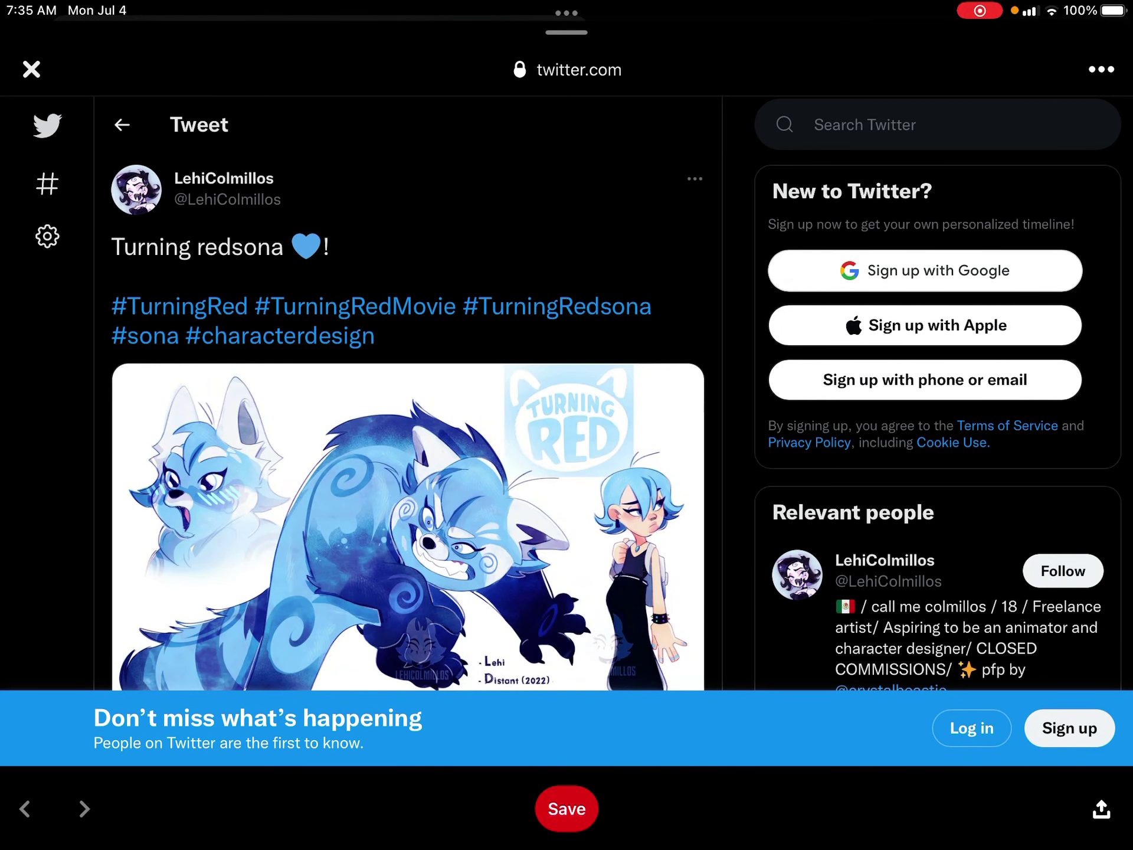
scroll(407, 399, down, 10)
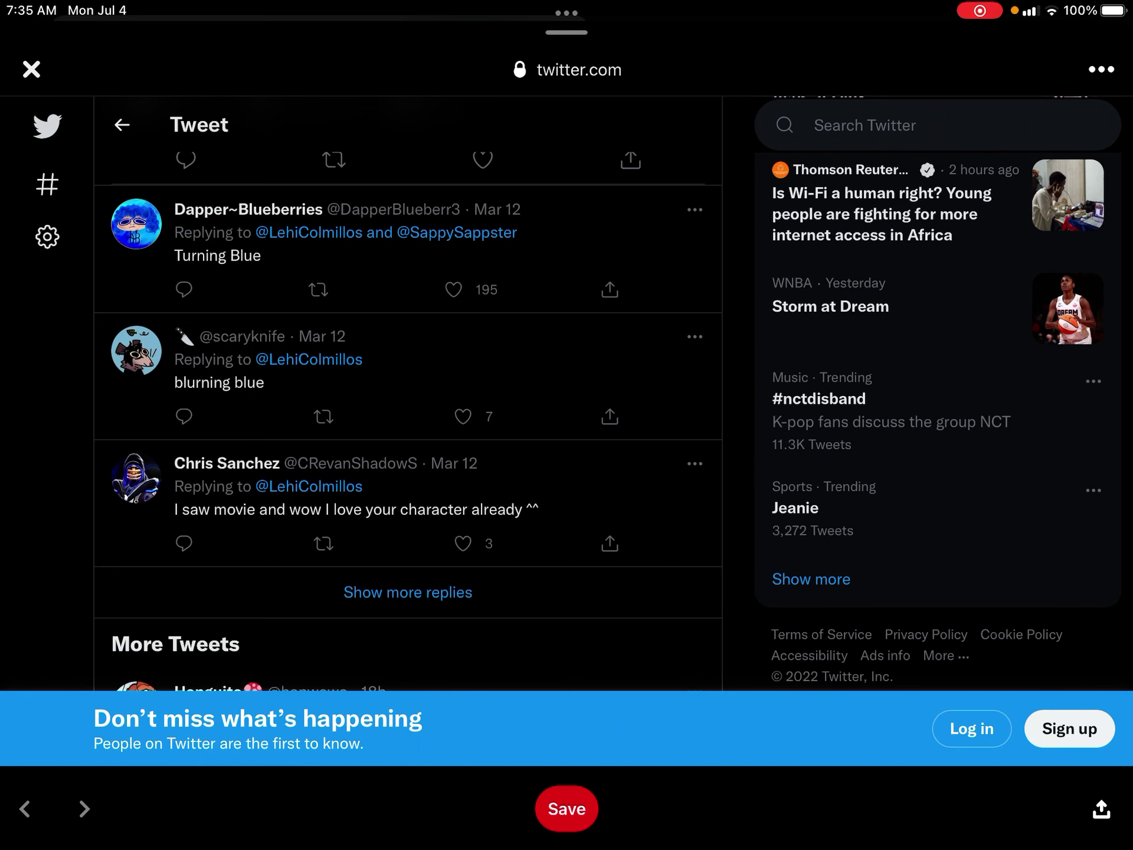
scroll(407, 416, down, 3)
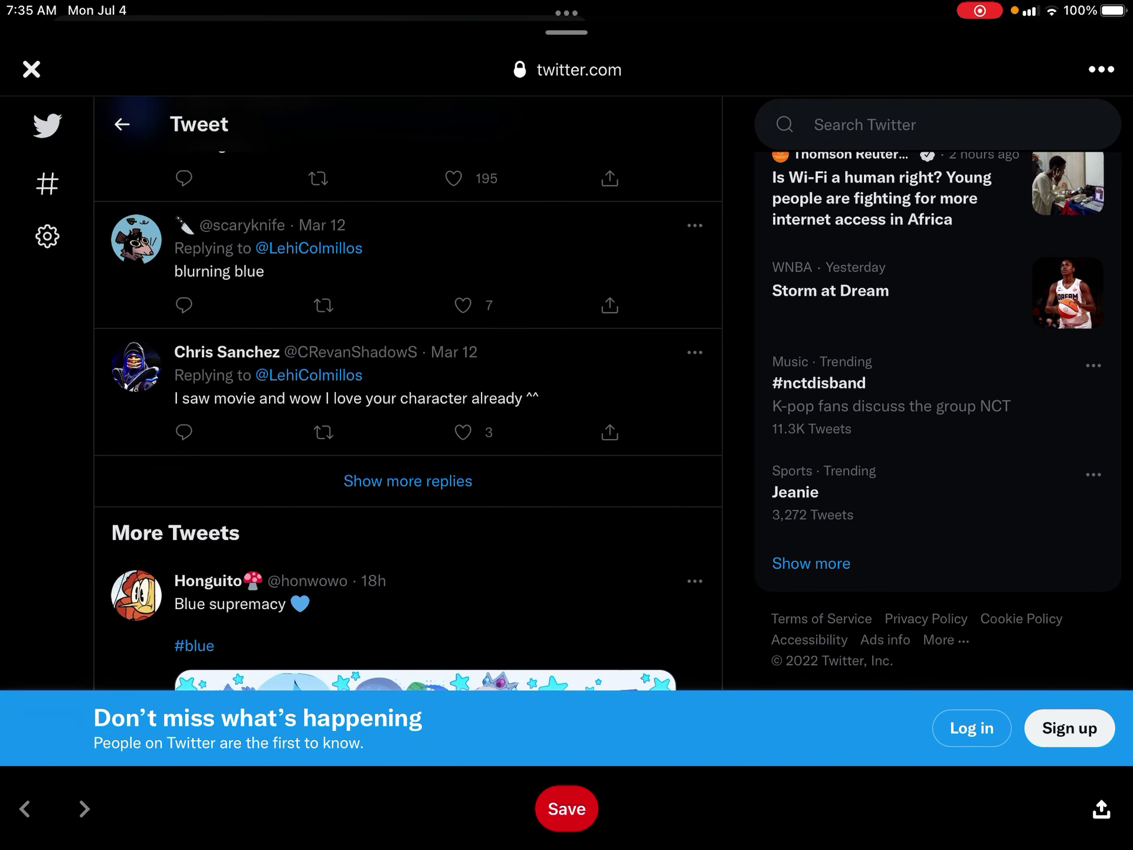
scroll(408, 399, down, 5)
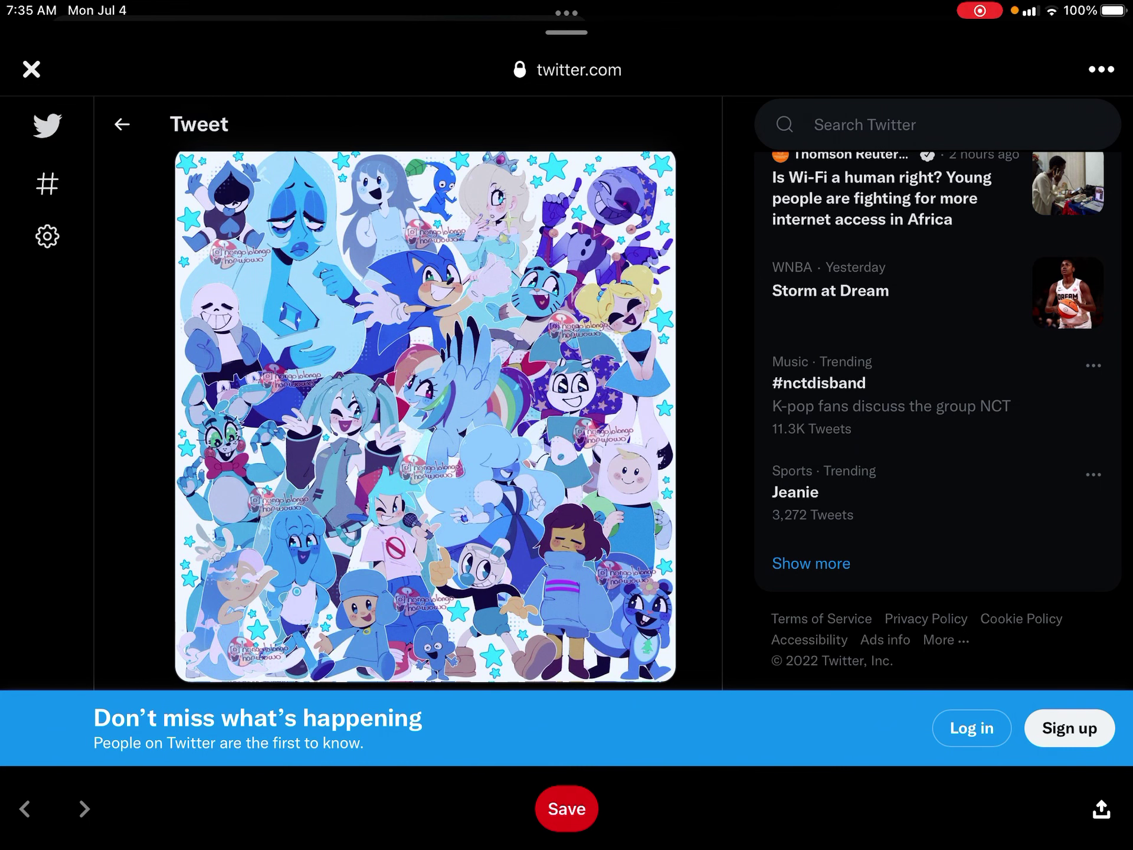
scroll(408, 398, down, 3)
scroll(407, 399, up, 1)
scroll(407, 398, down, 1)
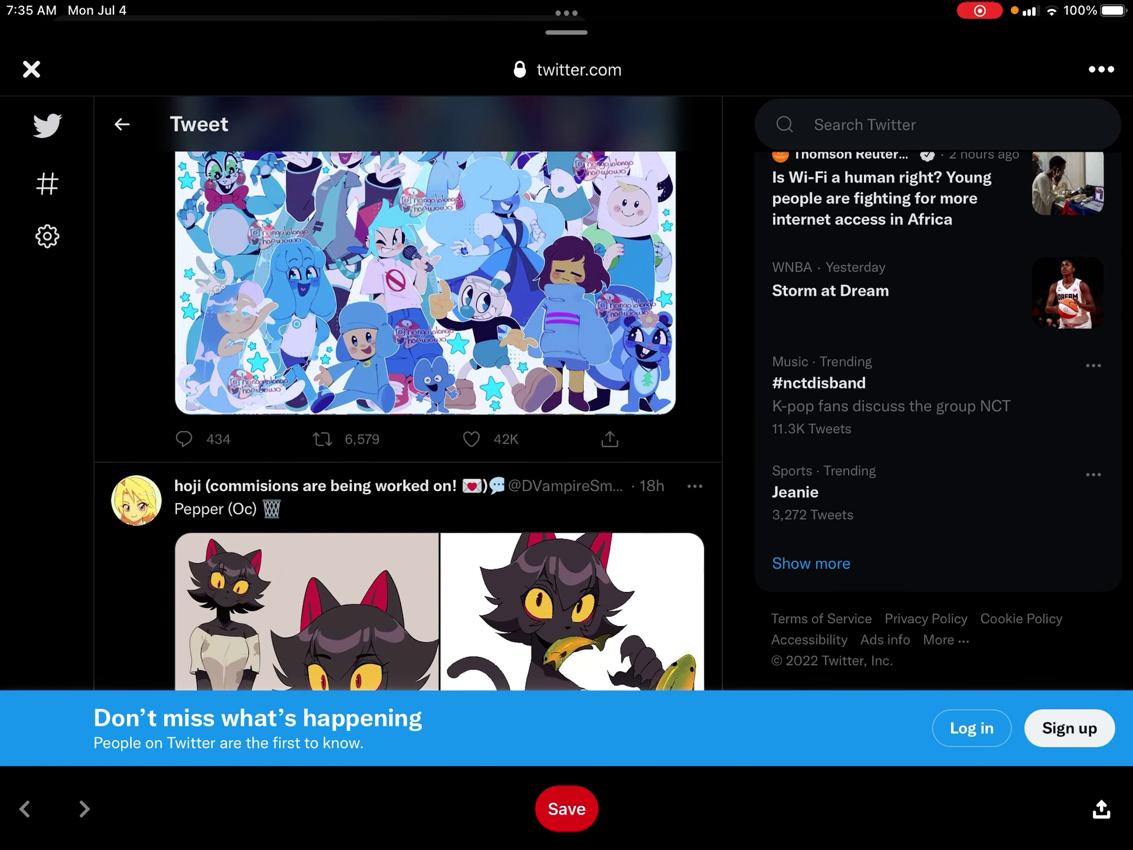
View the Blue supremacy fan-art collage from More Tweets full screen.
click(425, 301)
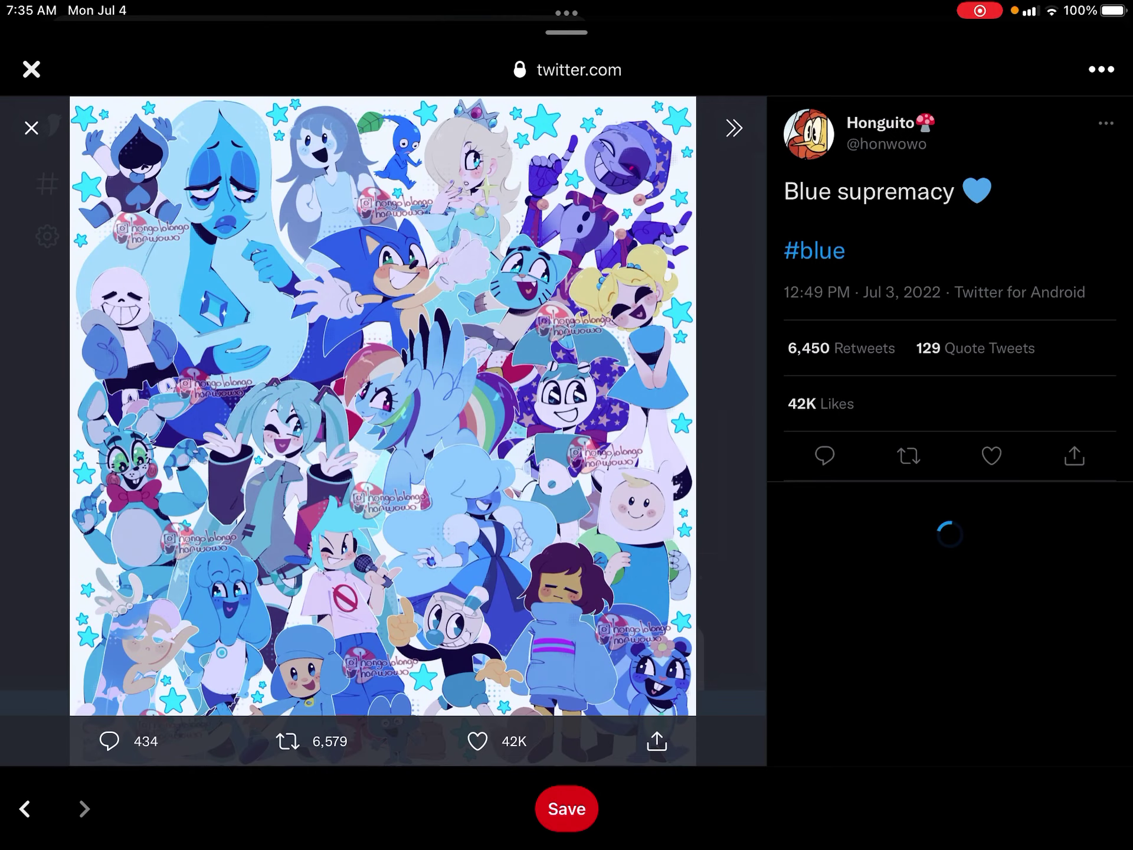
scroll(443, 575, up, 5)
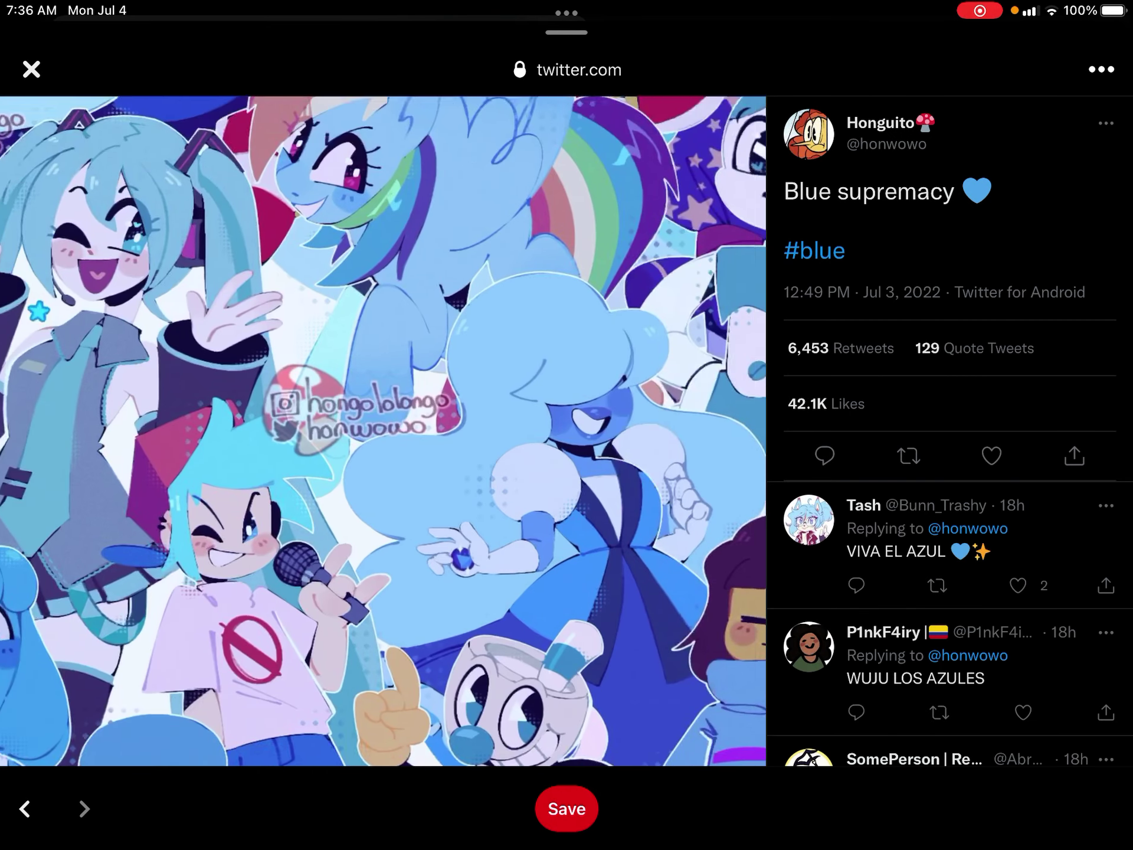
scroll(443, 575, up, 3)
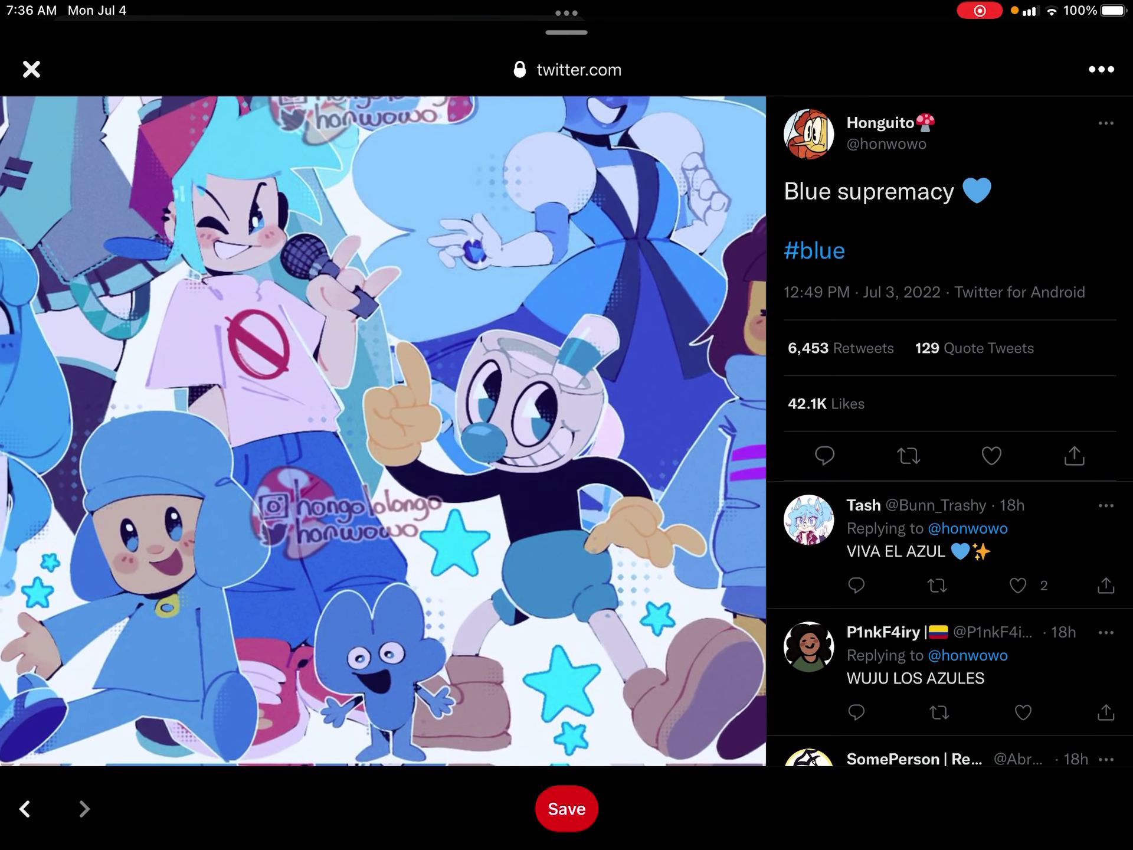
Leave the fan-art viewer, then in YouTube dismiss the notification request and show the Library.
key(super+h)
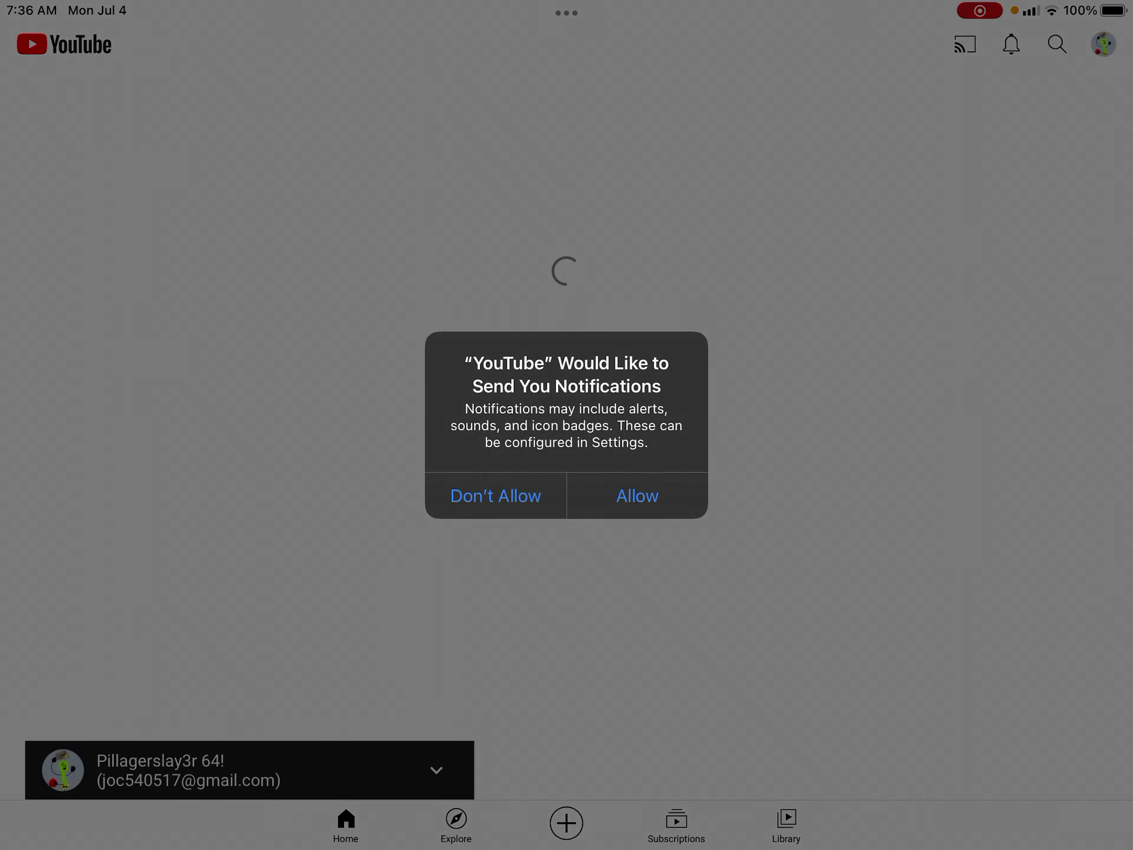
click(638, 496)
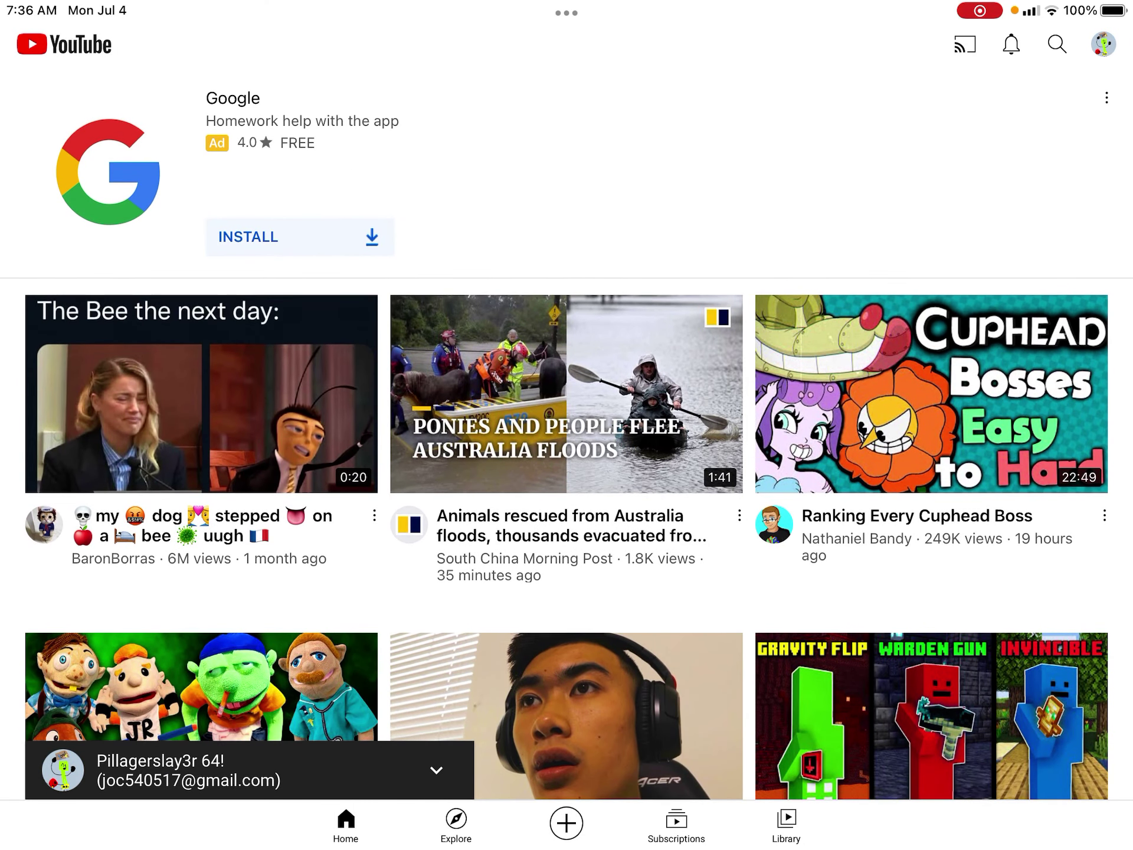
click(787, 824)
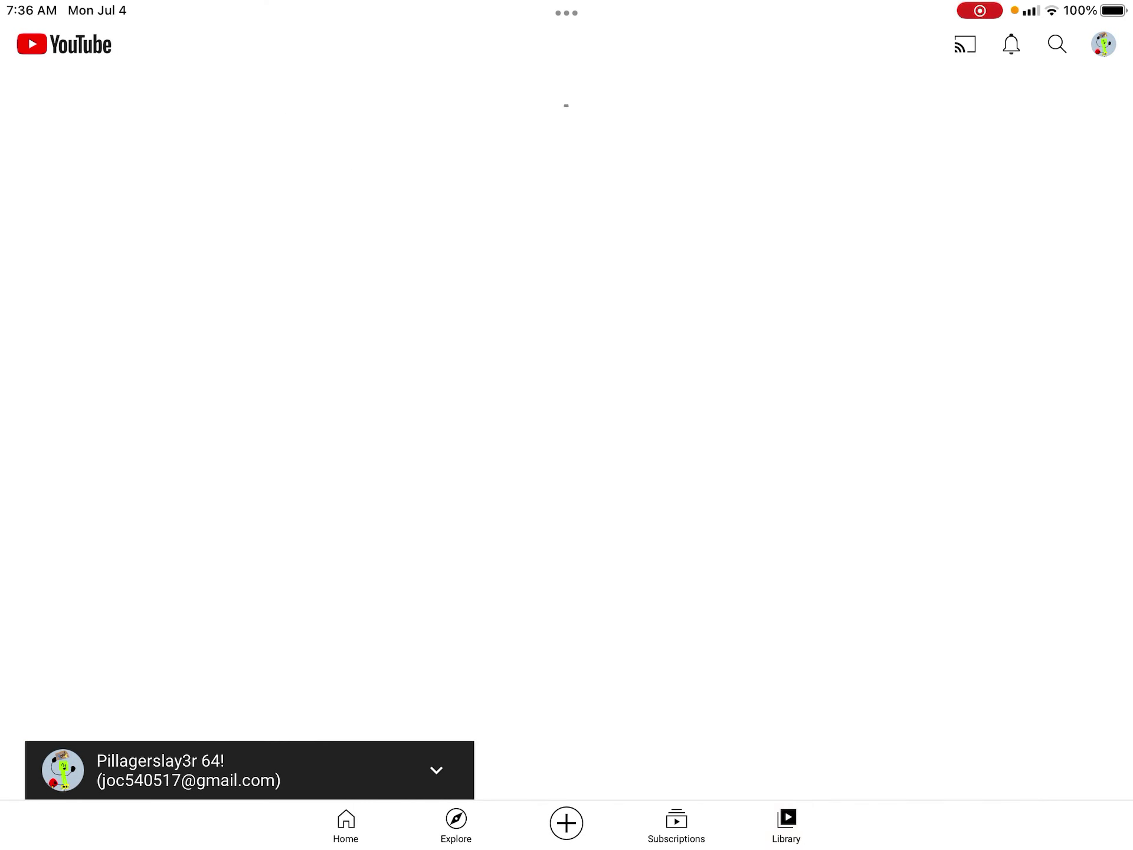
Return home via the app overview and launch Safari from the Productivity folder.
drag(567, 845, 566, 443)
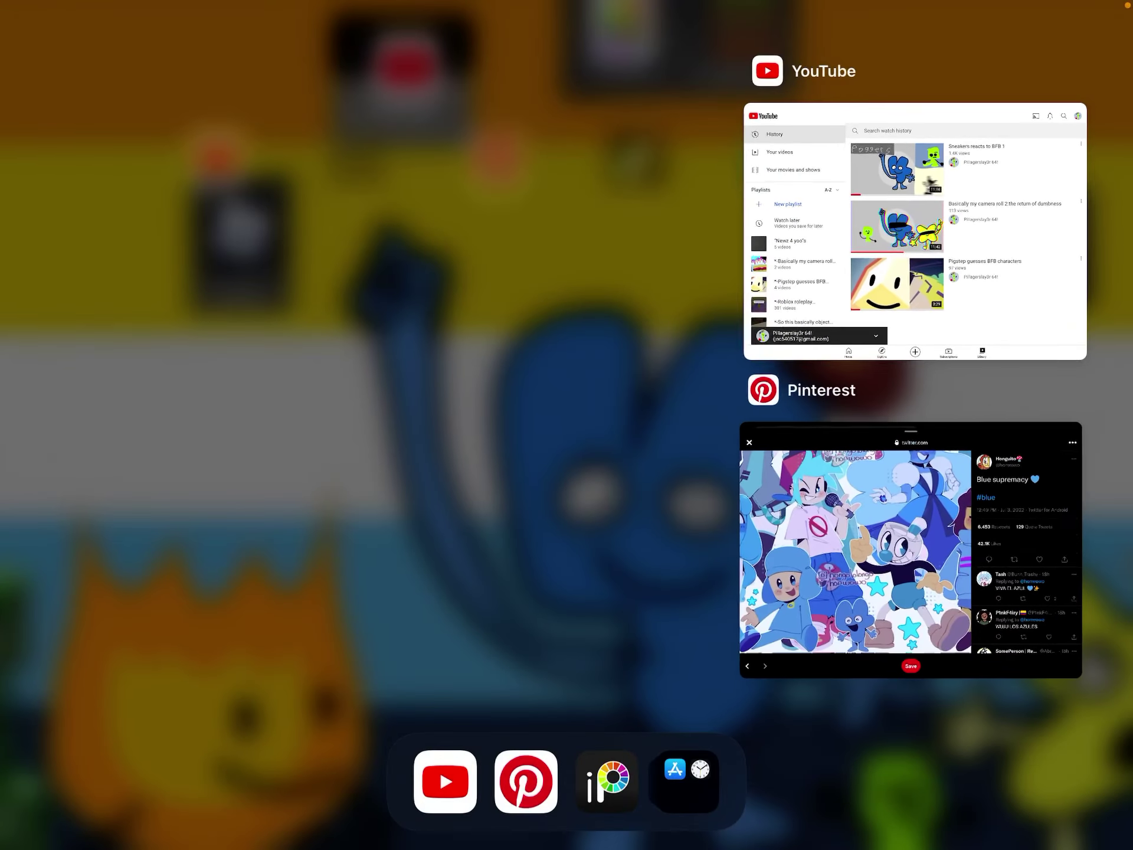
click(265, 443)
click(179, 131)
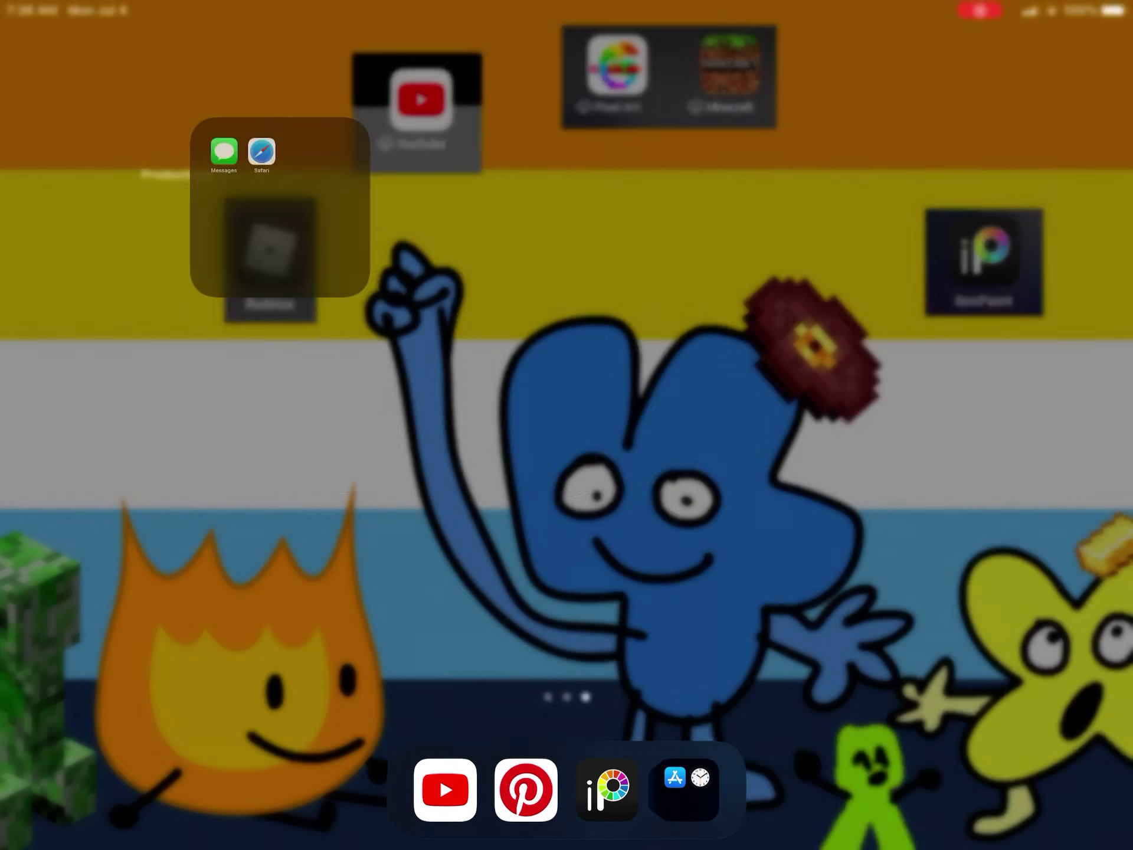
click(505, 245)
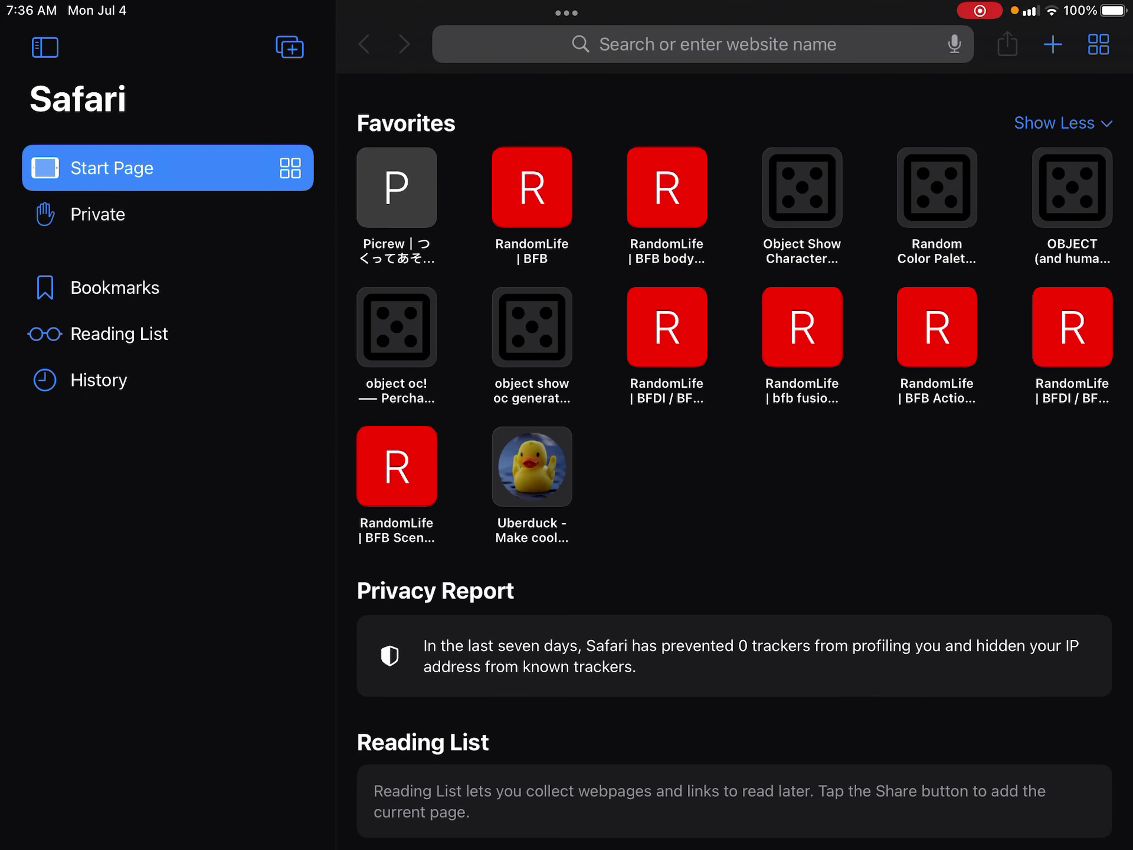
Hide the sidebar and search Google for 'four screech' from the address bar suggestions.
click(46, 47)
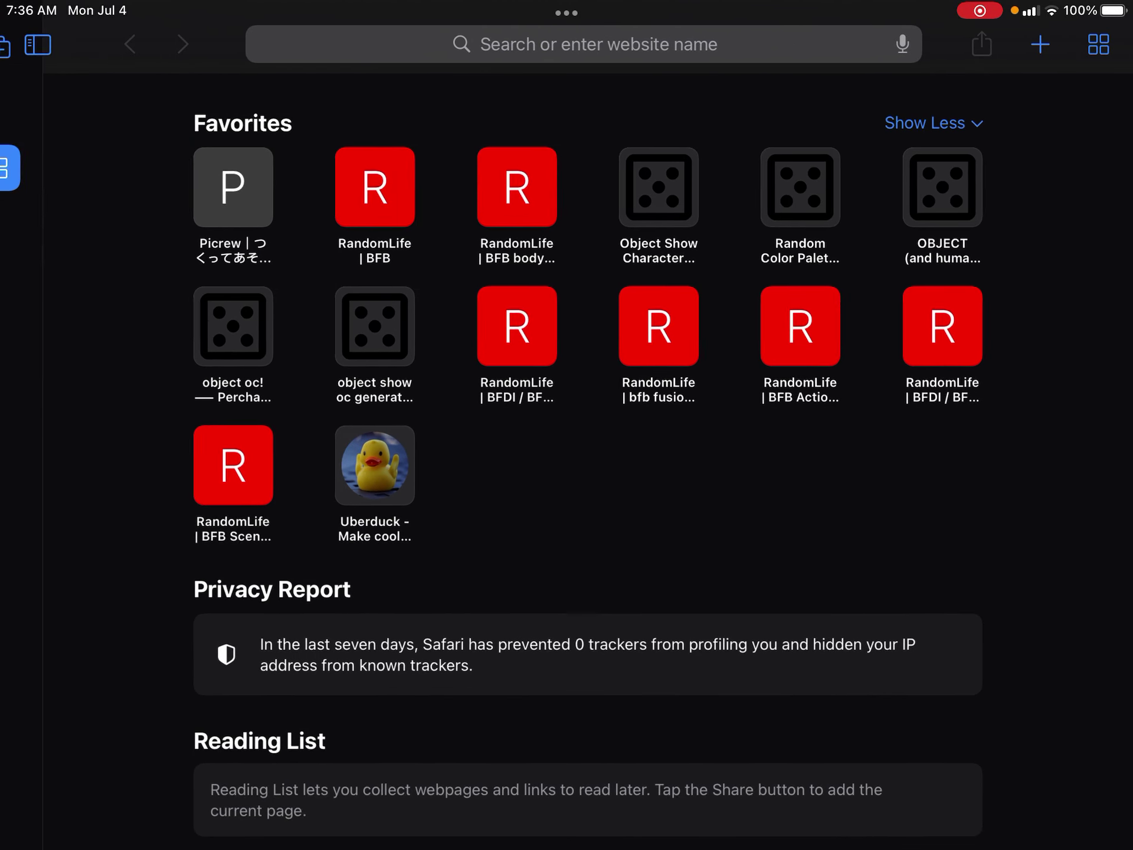
click(567, 45)
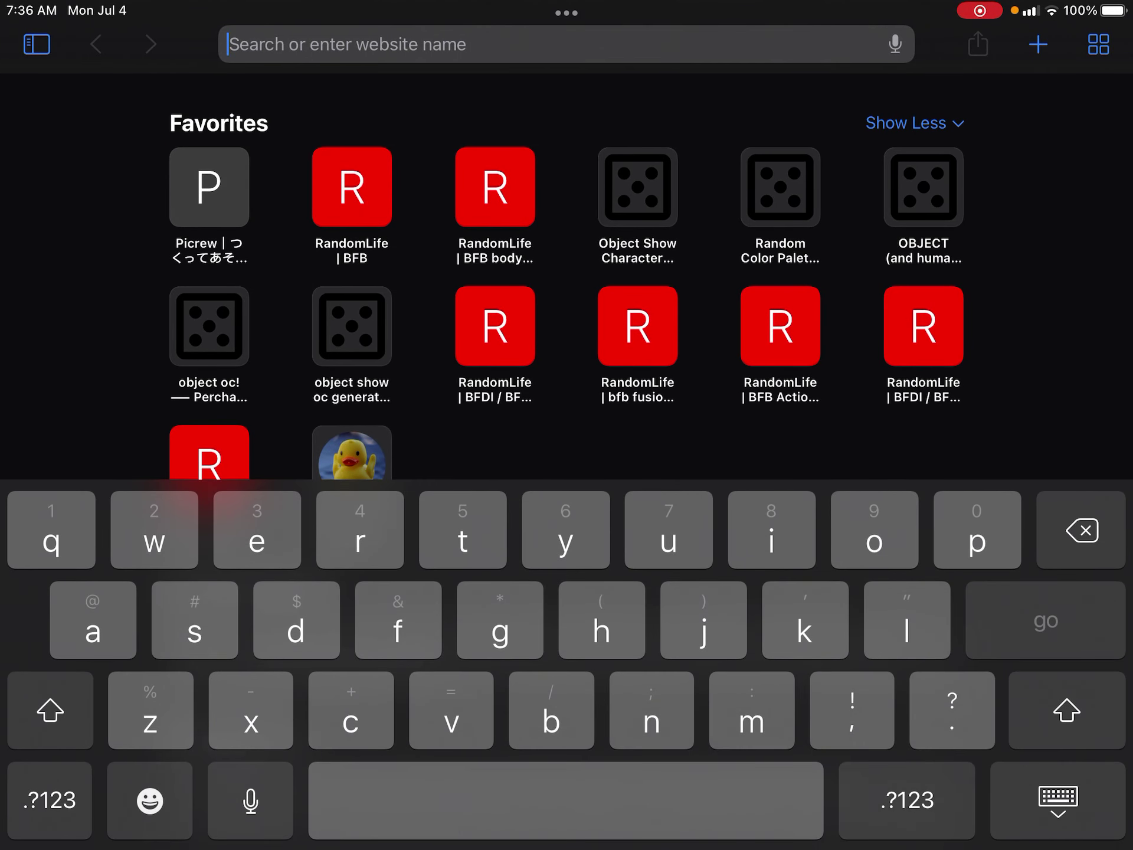
text(four)
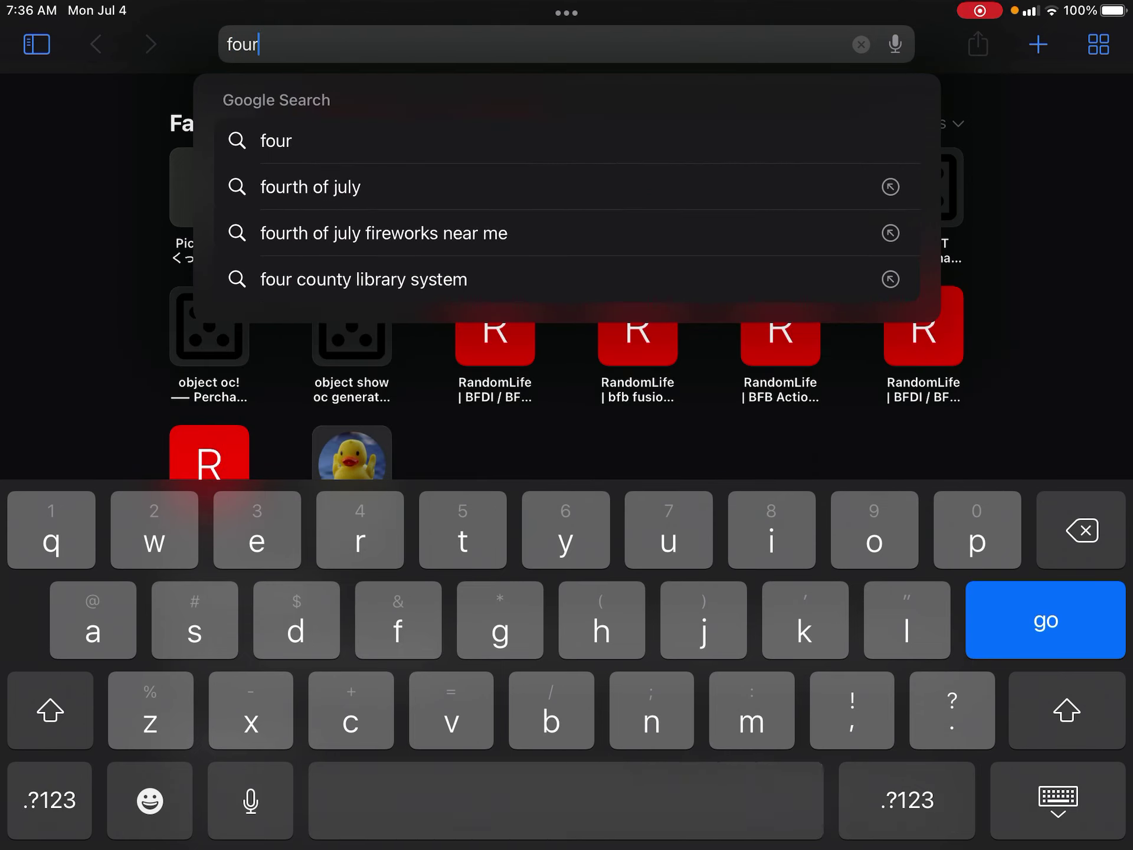
text( scree)
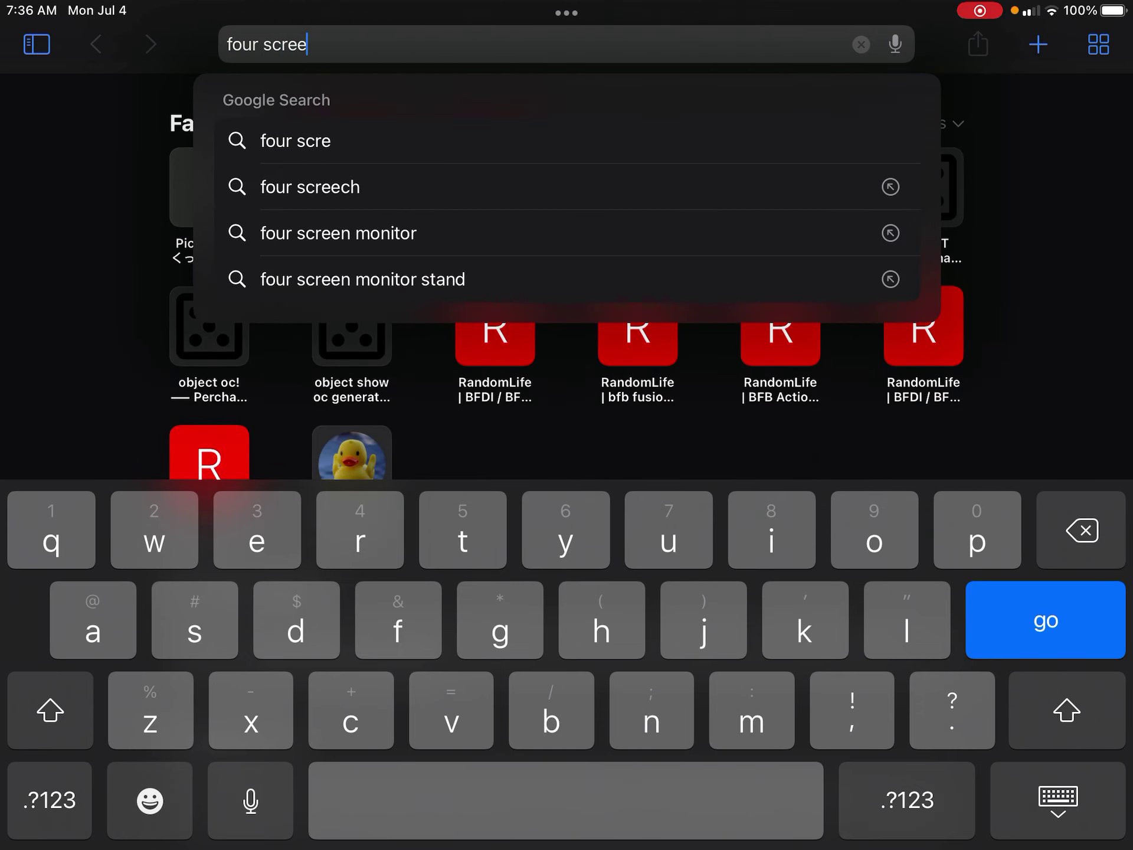
click(309, 187)
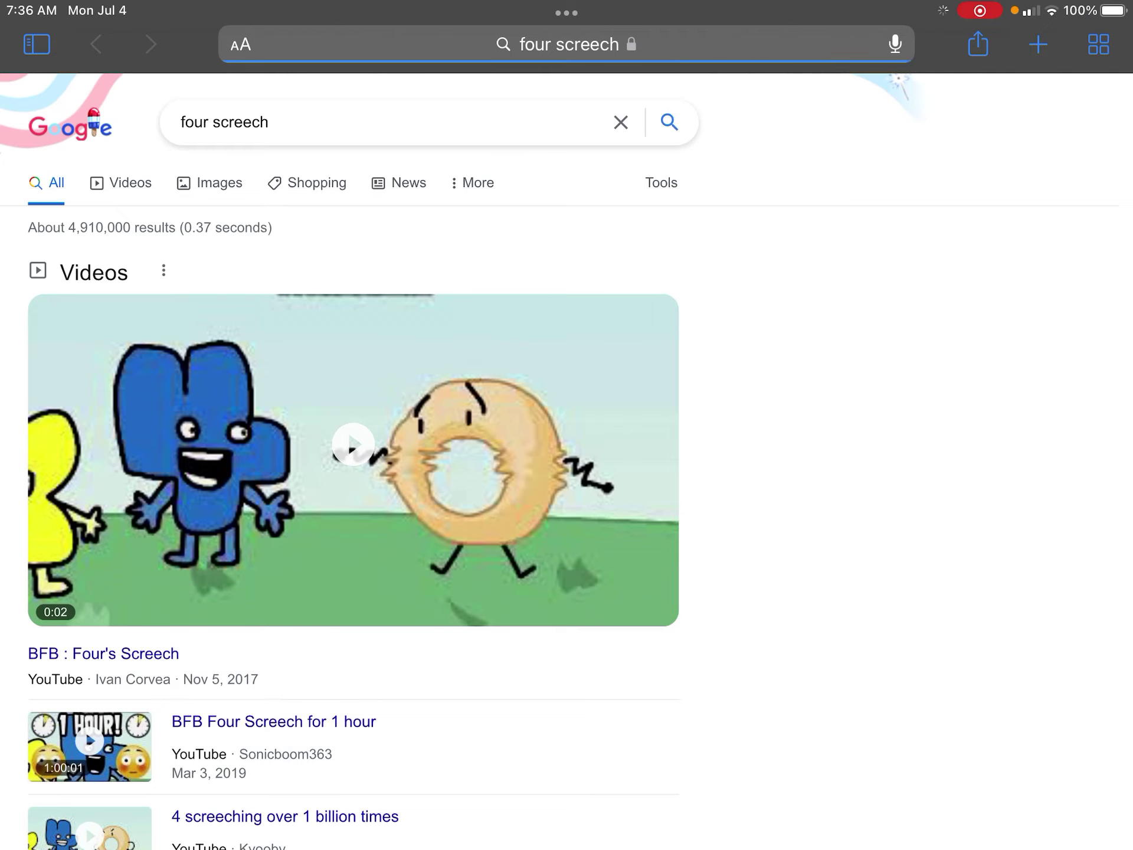
Load the Four's Screech video in a background tab and close the Google results tab.
right_click(357, 461)
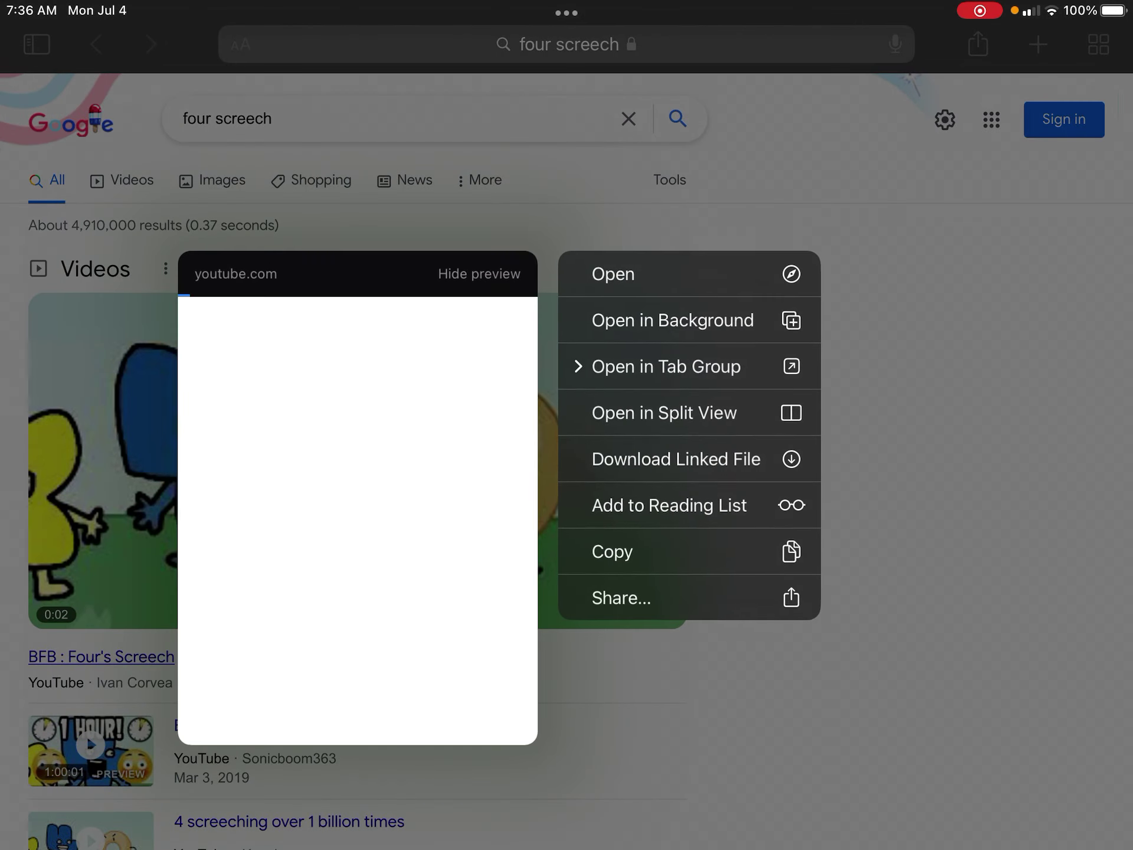
click(673, 319)
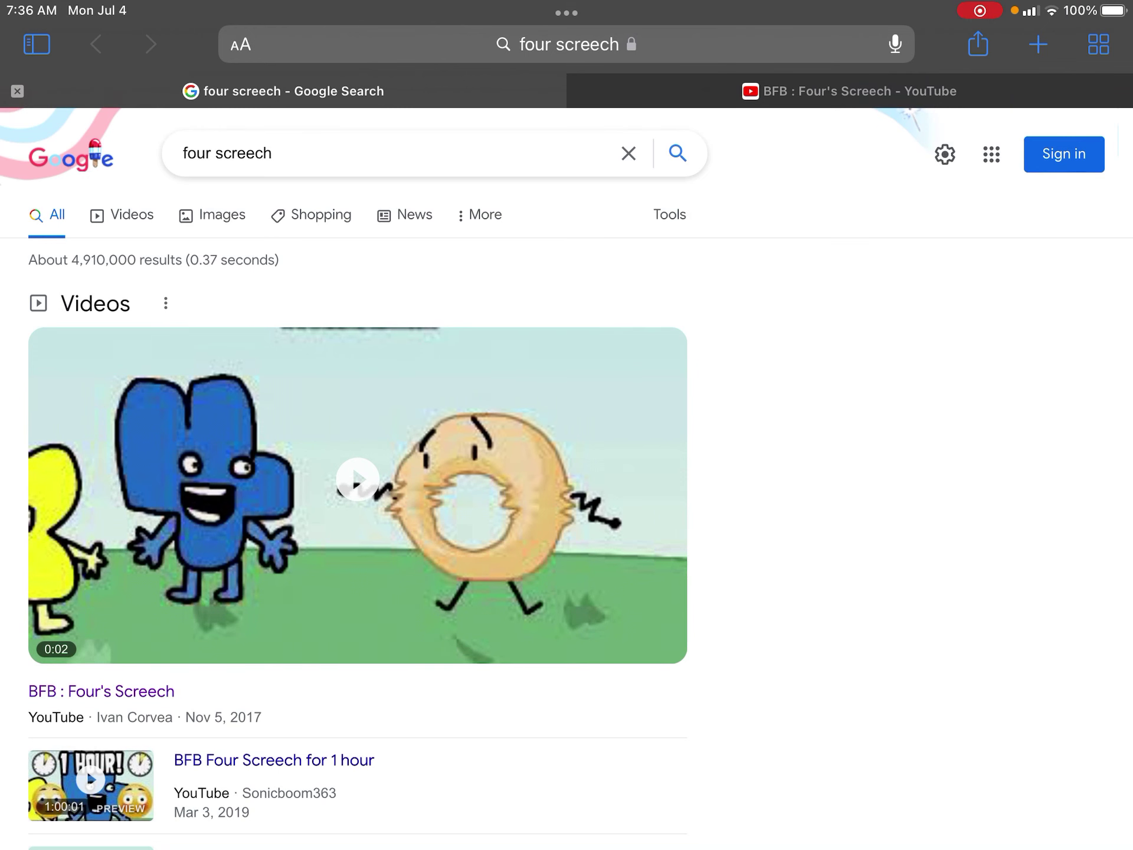
click(17, 91)
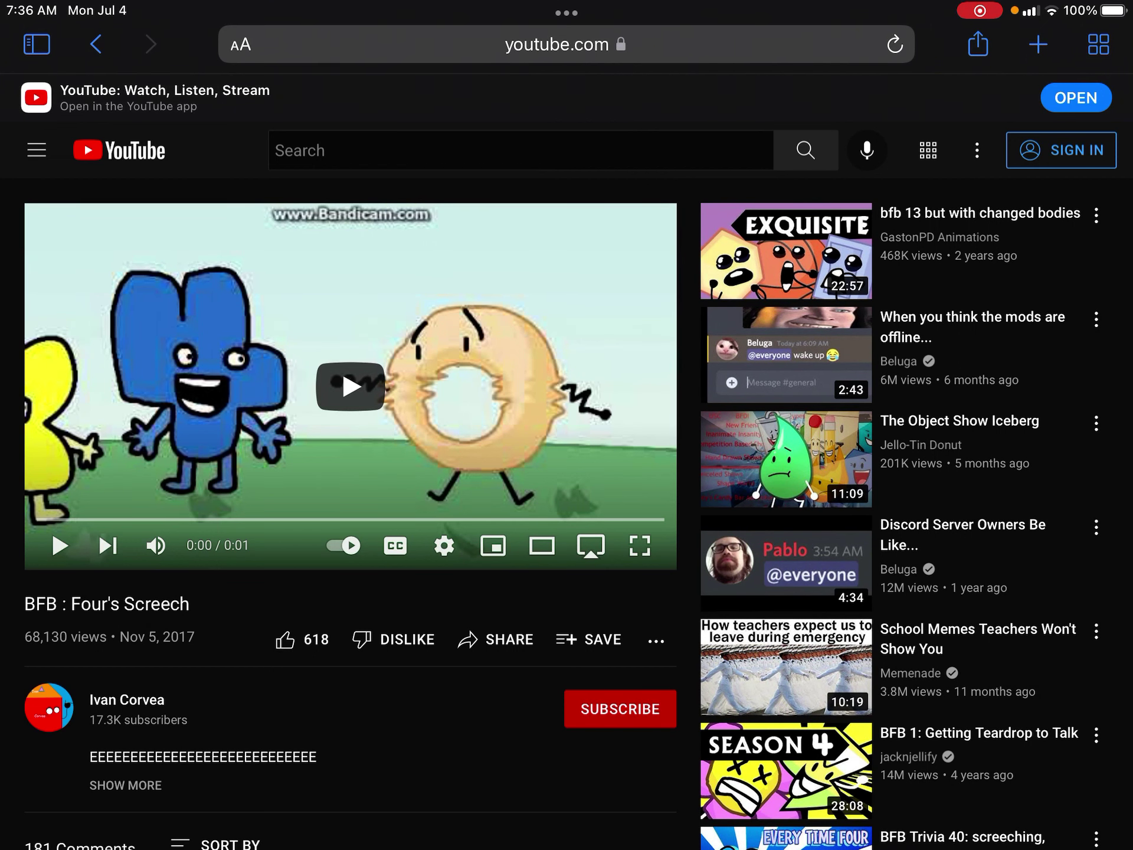
Play the Four's Screech clip and switch the player's Autoplay toggle off.
click(351, 386)
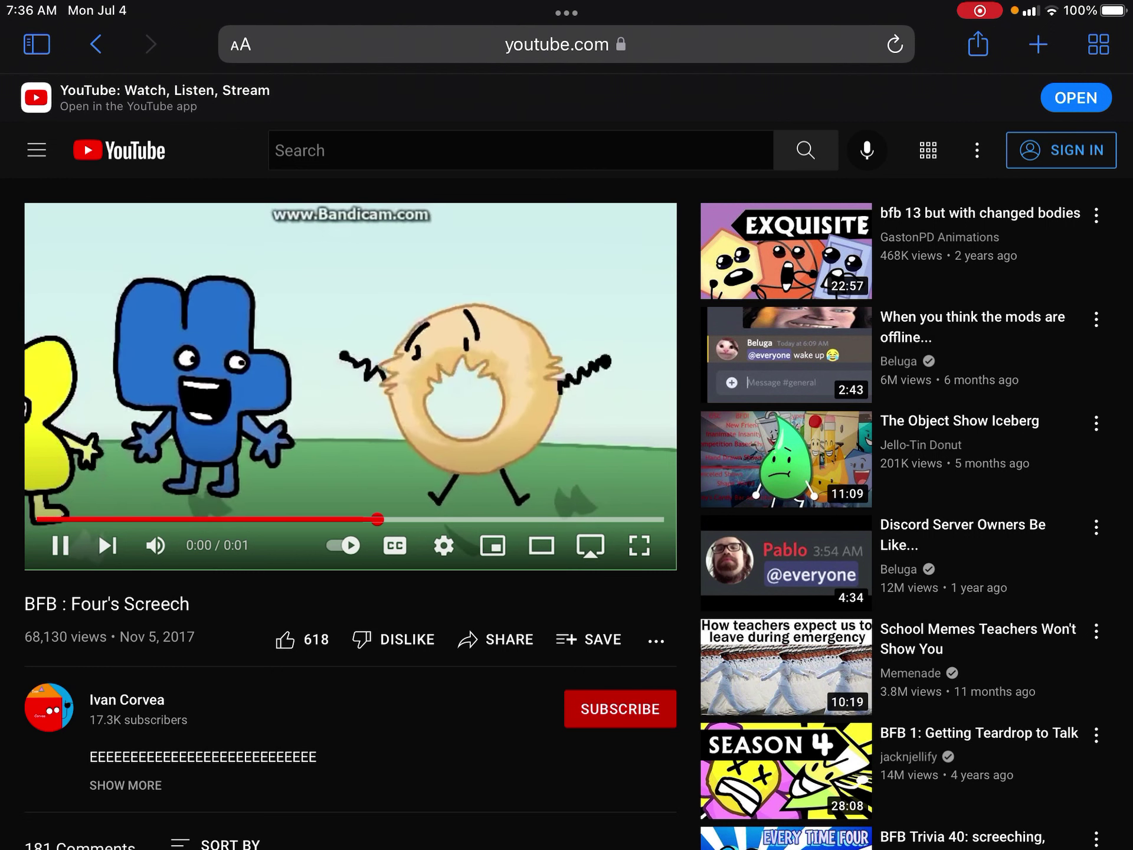
click(343, 545)
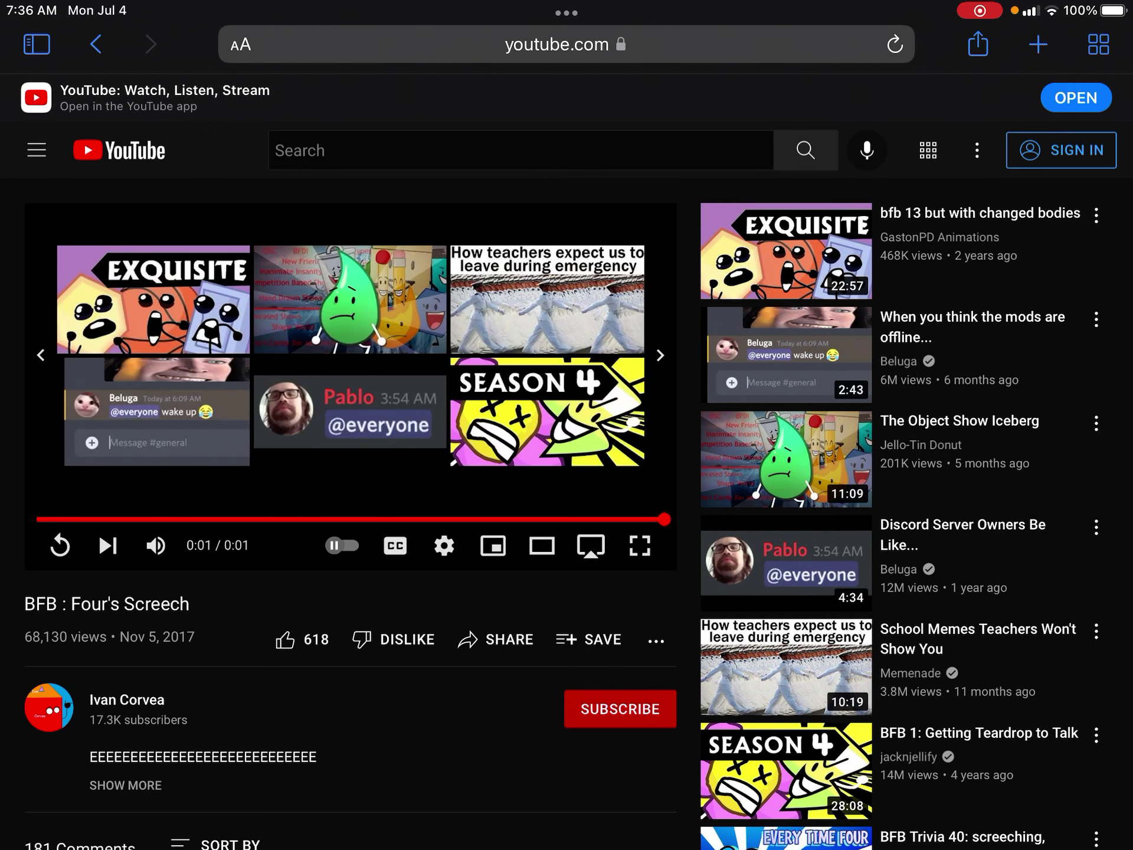